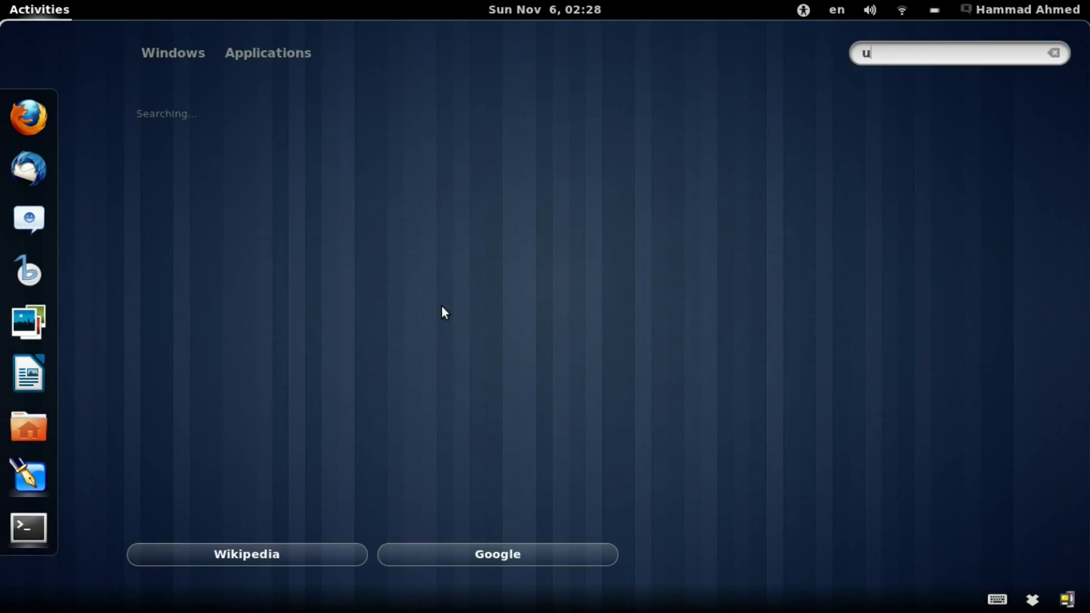
# Open Ubuntu Software Center, search for gnome-shell, and confirm GNOME Shell shows as installed
pyautogui.write('buntu soft')
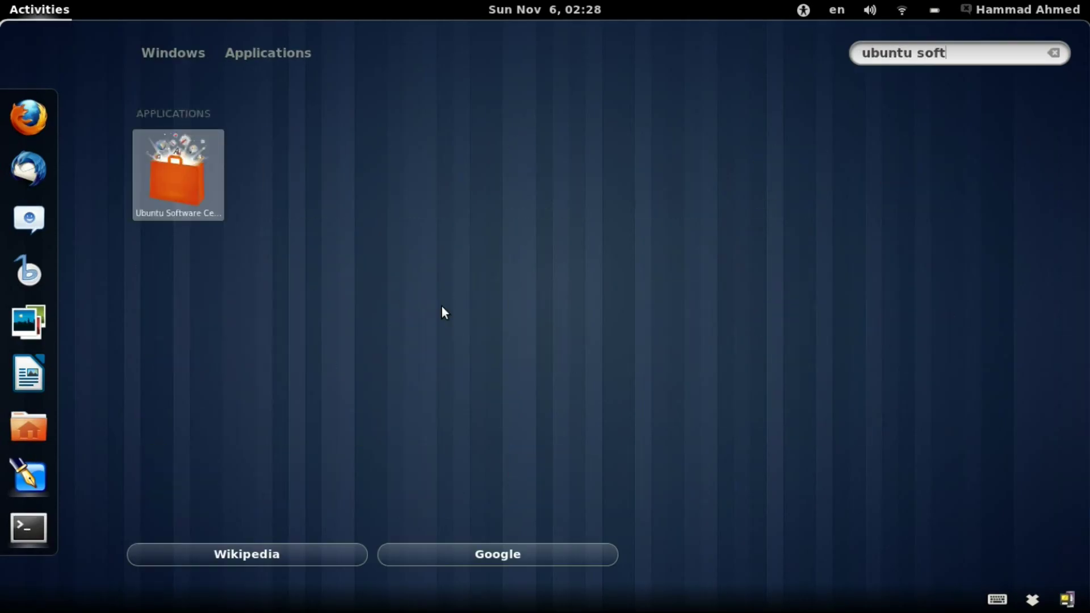
pyautogui.press('Return')
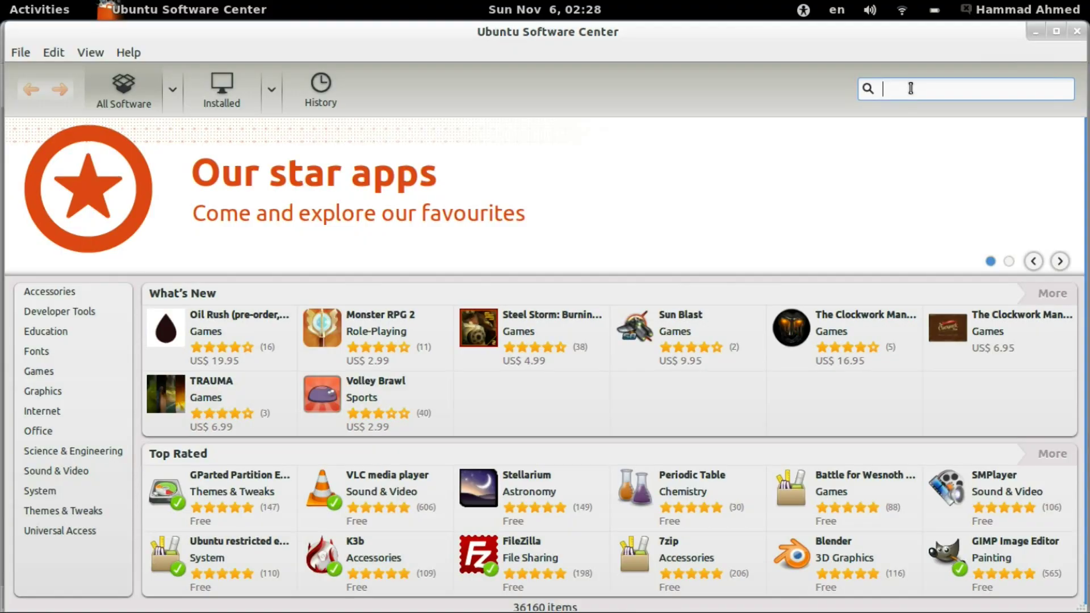
pyautogui.write('gnome-shell')
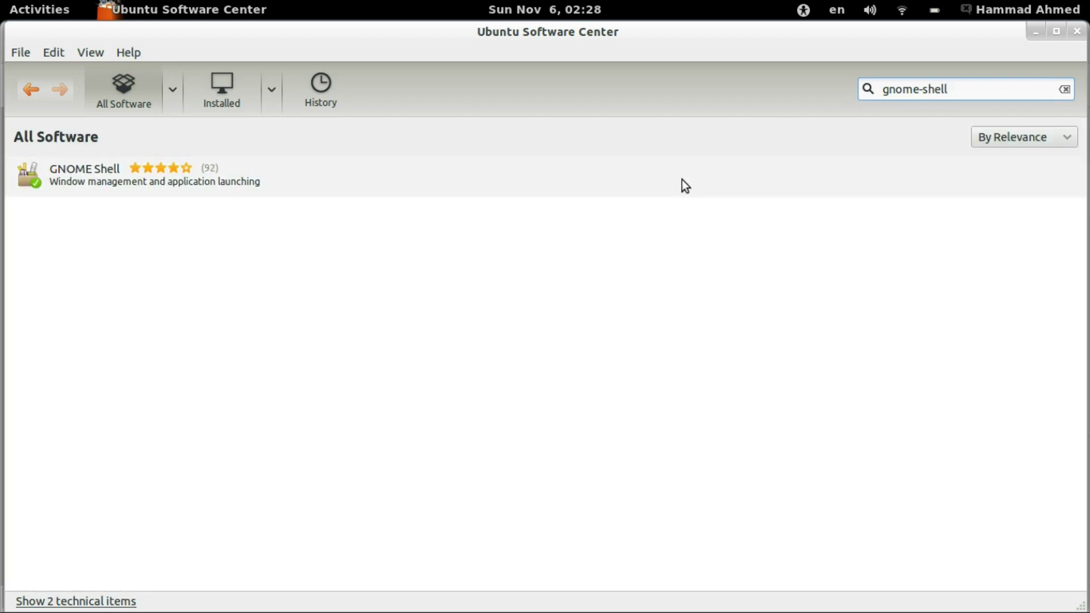
pyautogui.click(682, 179)
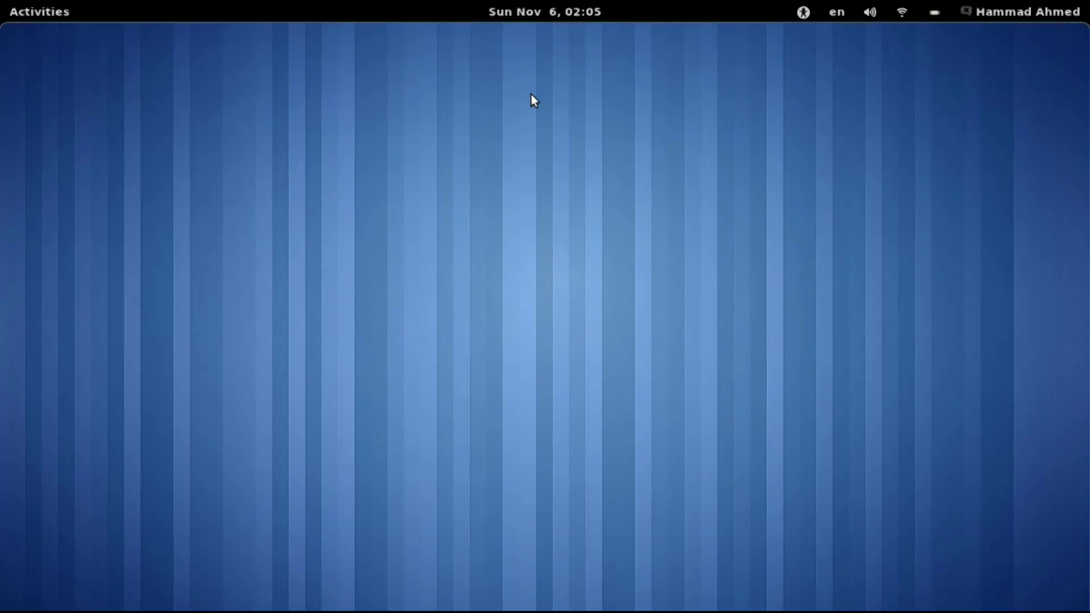
# Log out from the user menu and sign back in with the account password
pyautogui.click(1062, 8)
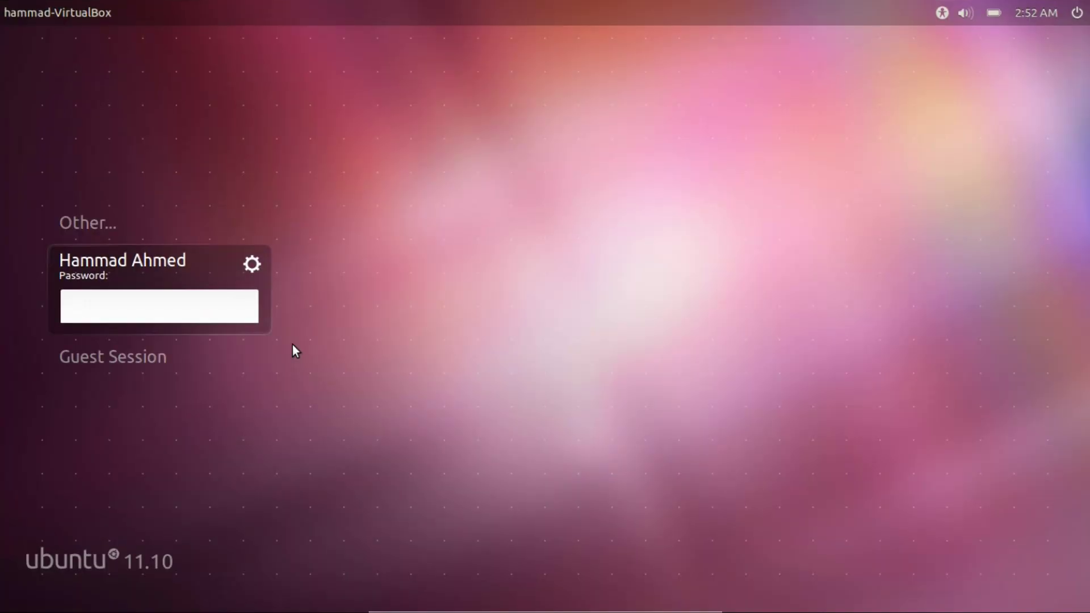
pyautogui.write('*****')
pyautogui.write('******')
pyautogui.press('Return')
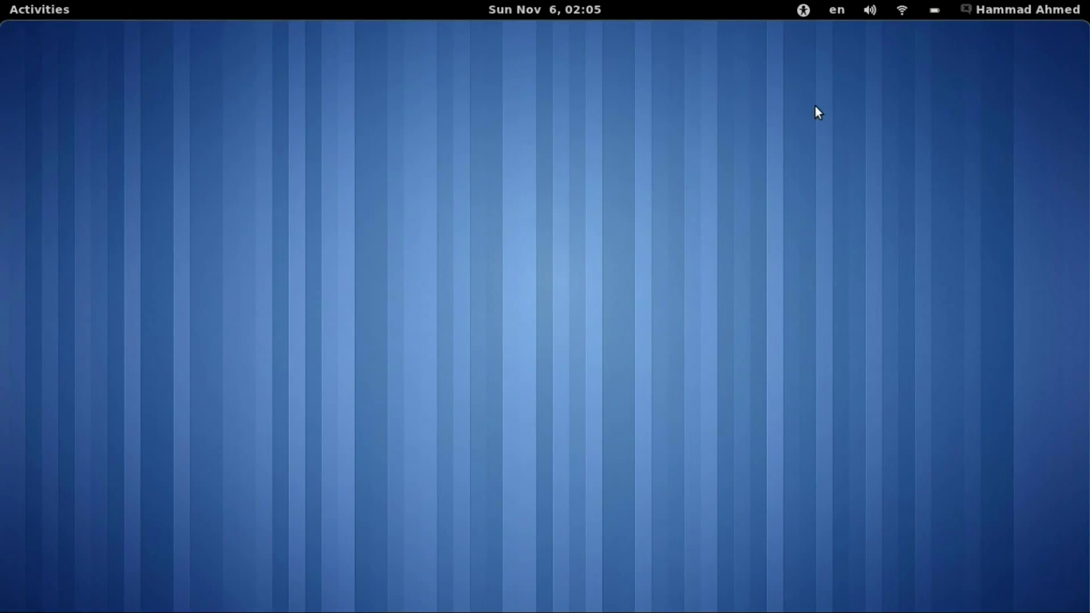
# Search Activities for gnome-tweak and launch Advanced Settings
pyautogui.press('super')
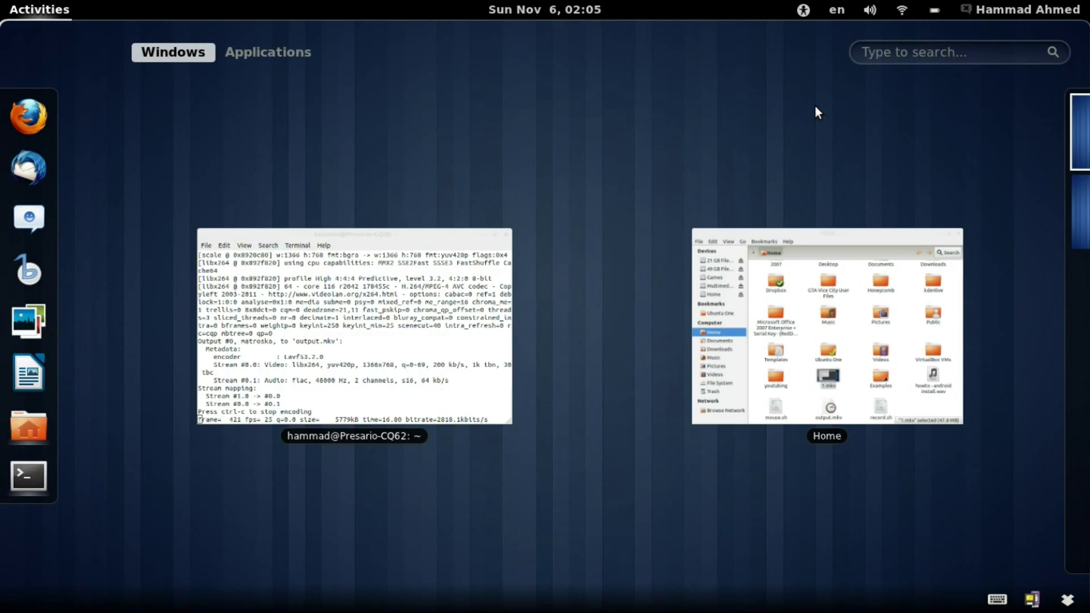
pyautogui.write('a')
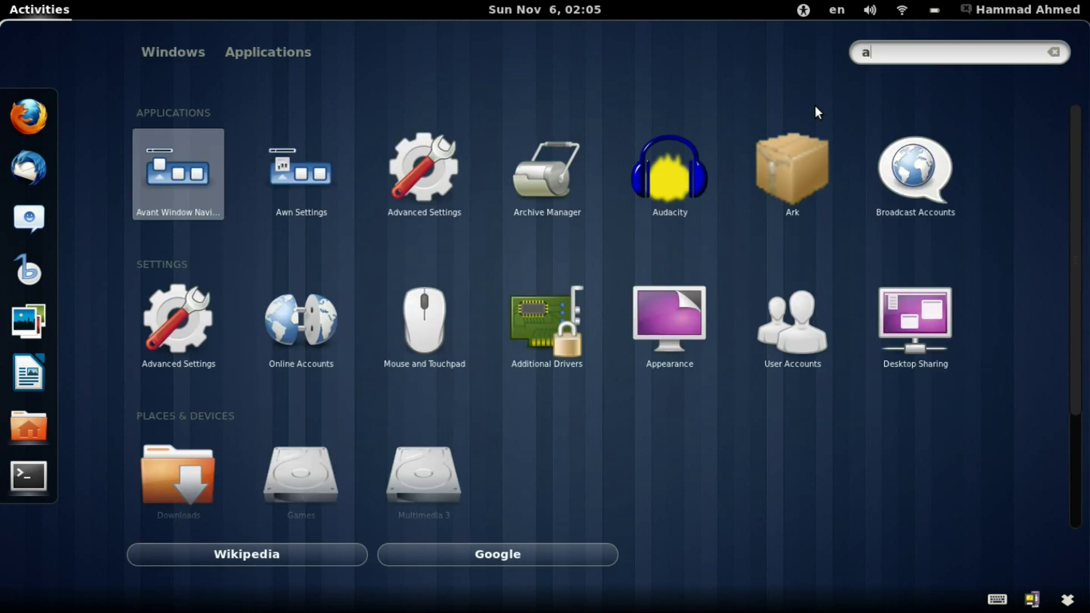
pyautogui.press('BackSpace')
pyautogui.write('gnome')
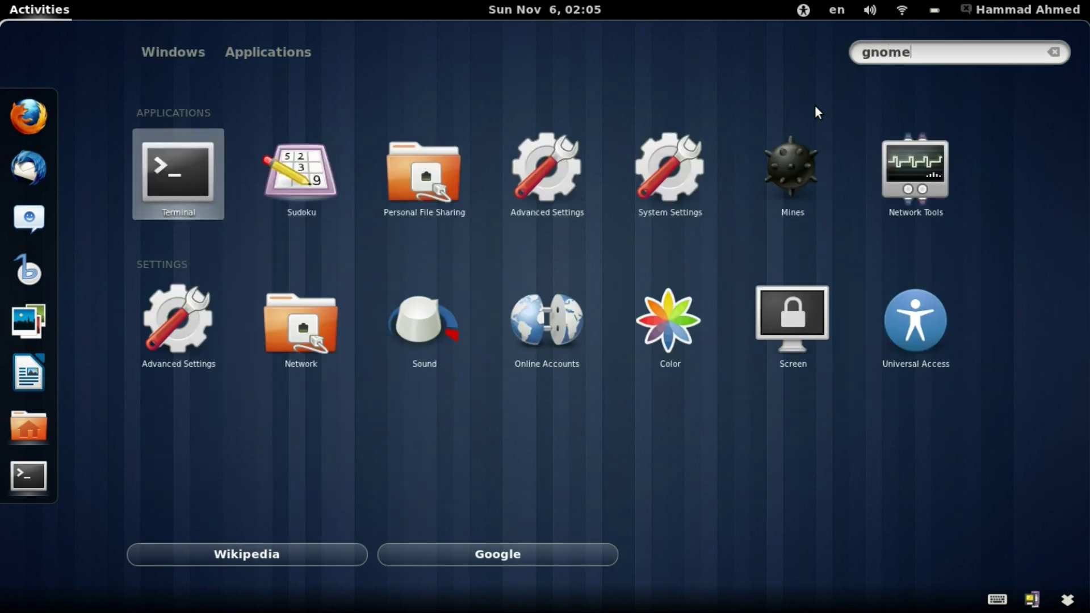
pyautogui.write('-twe')
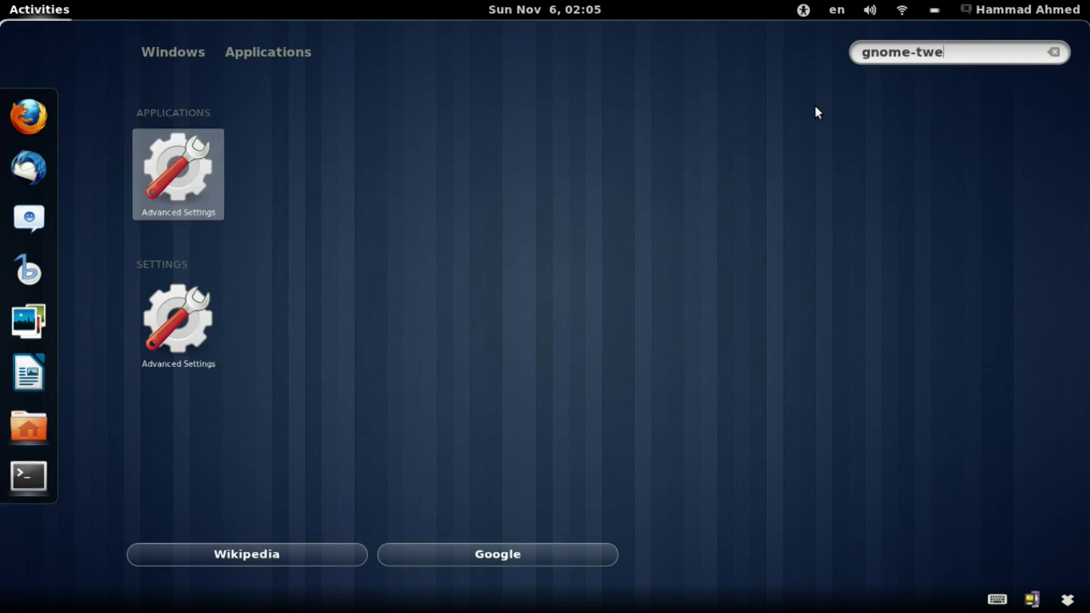
pyautogui.press('Return')
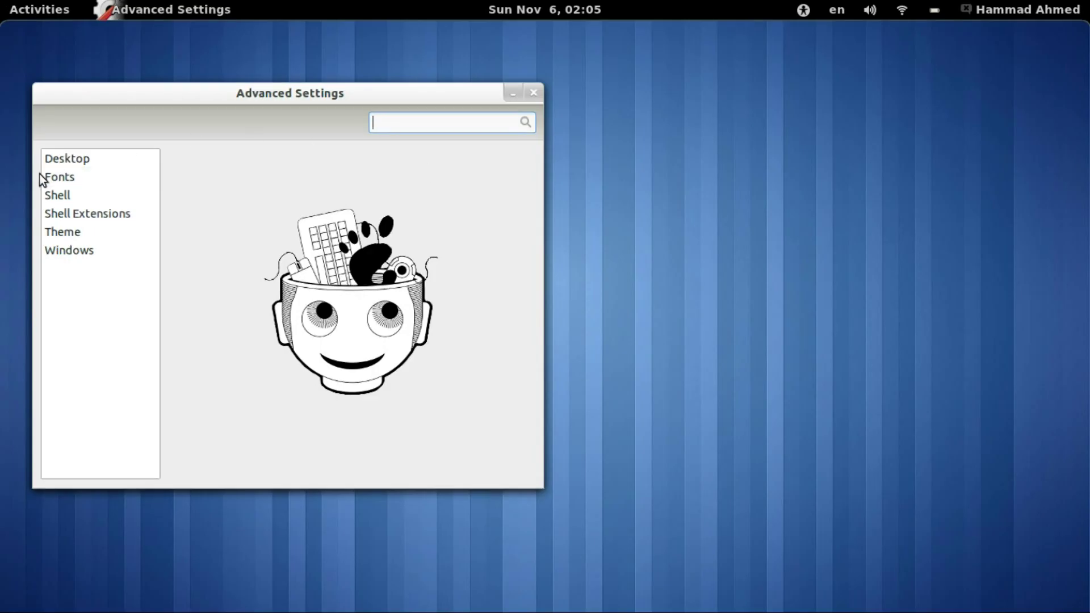
# Switch the User Themes Extension ON under Shell Extensions and close the window
pyautogui.click(74, 214)
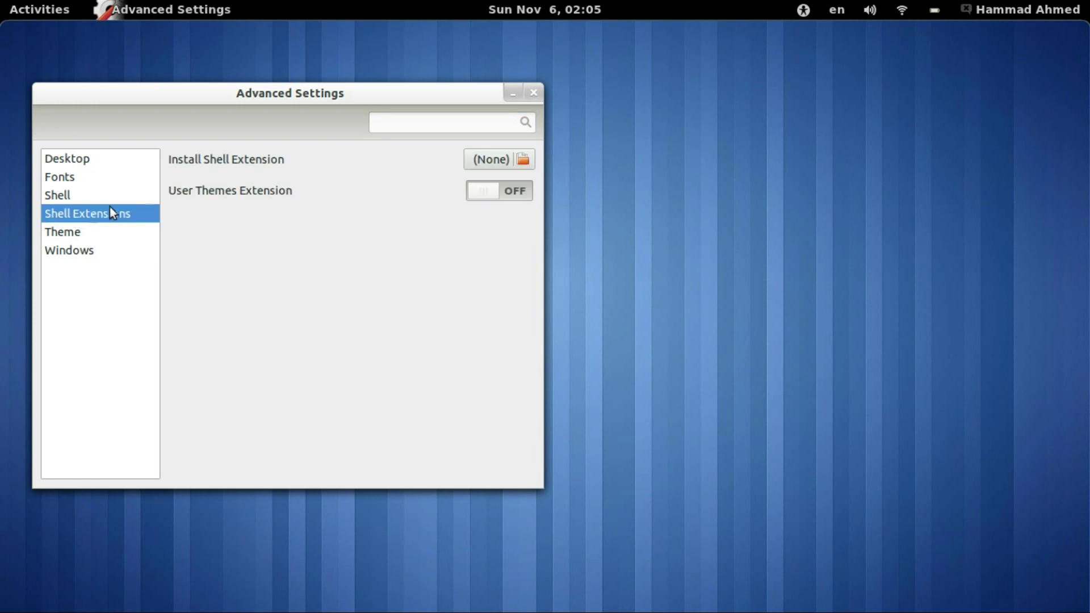
pyautogui.click(496, 185)
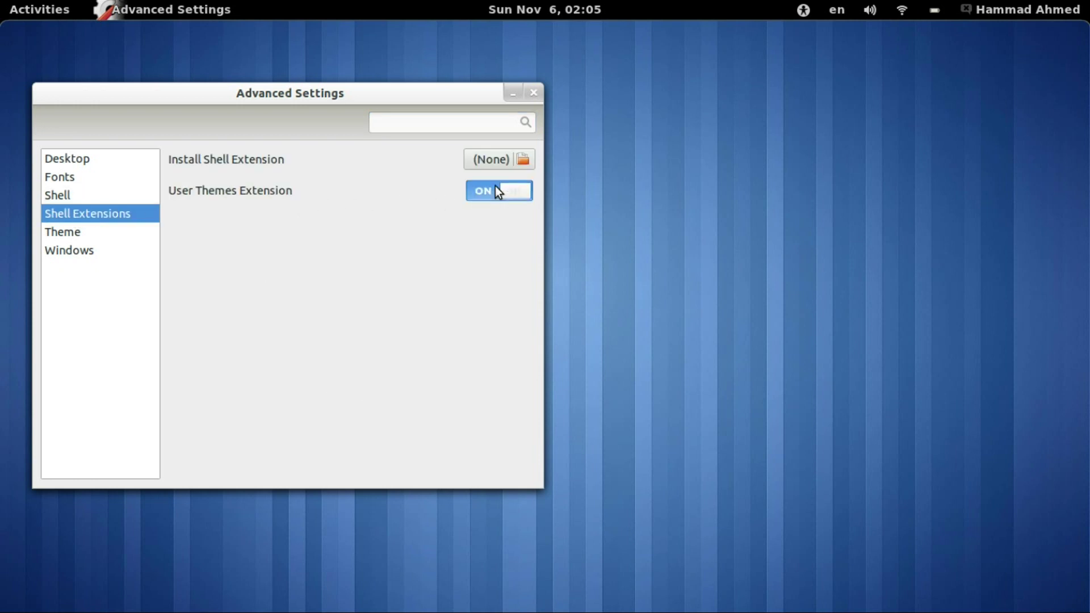
pyautogui.click(534, 95)
# Restart the session by logging out and signing in again with the account password
pyautogui.click(1059, 8)
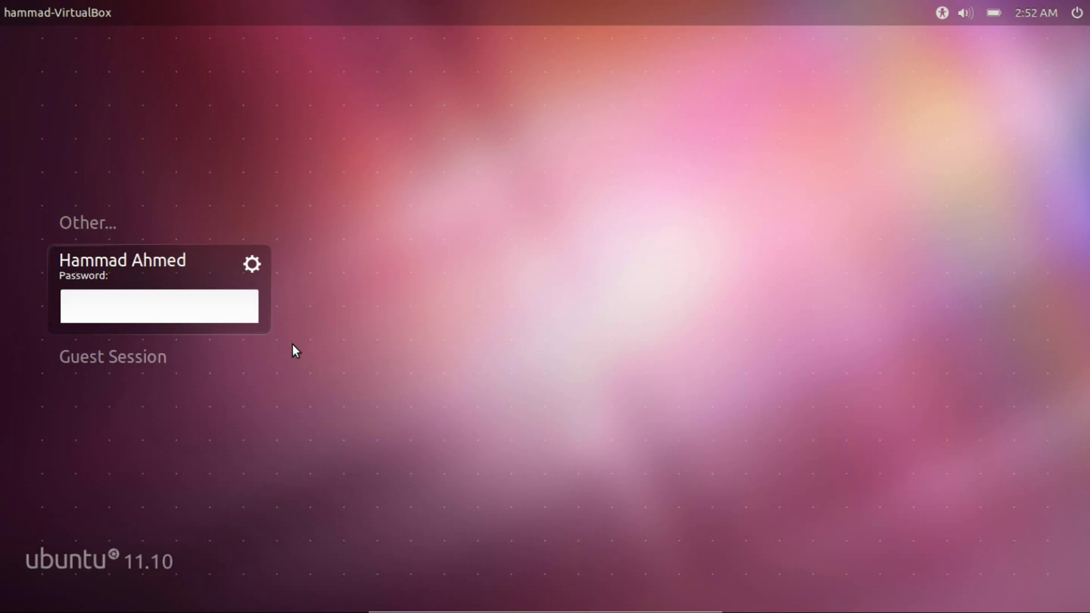
pyautogui.write('****')
pyautogui.write('********')
pyautogui.press('Return')
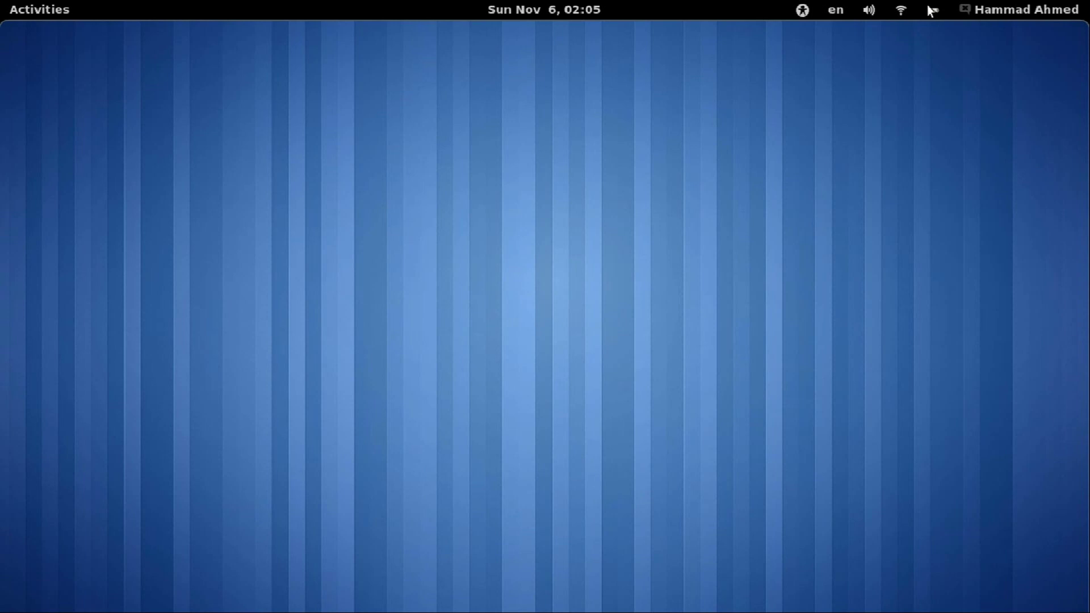
# Search Activities for gnome-tweak-tool and launch Advanced Settings
pyautogui.press('super')
pyautogui.write('gnome')
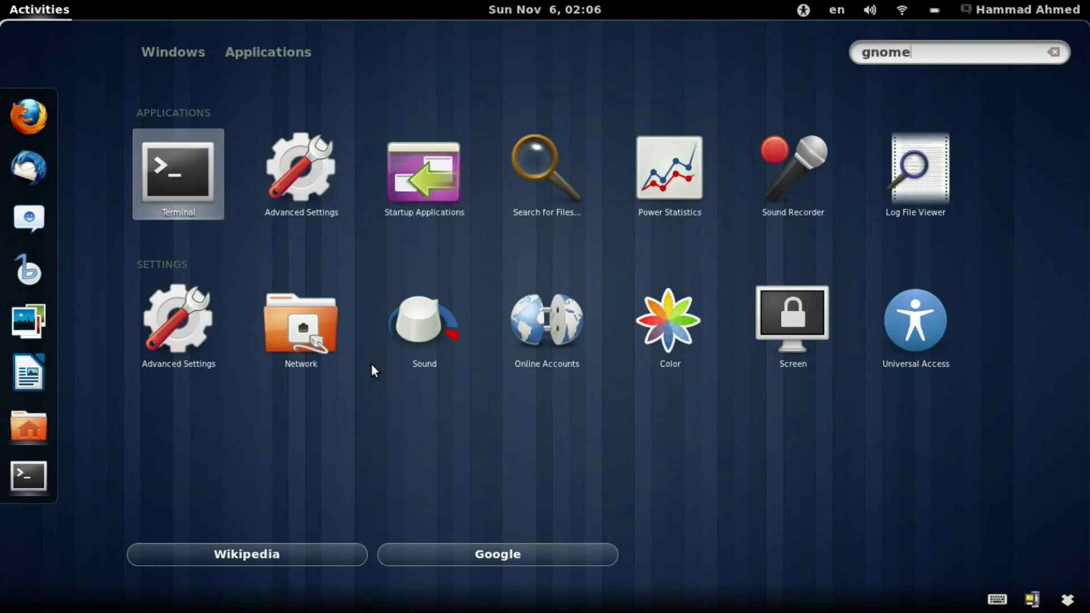
pyautogui.write('-tweak')
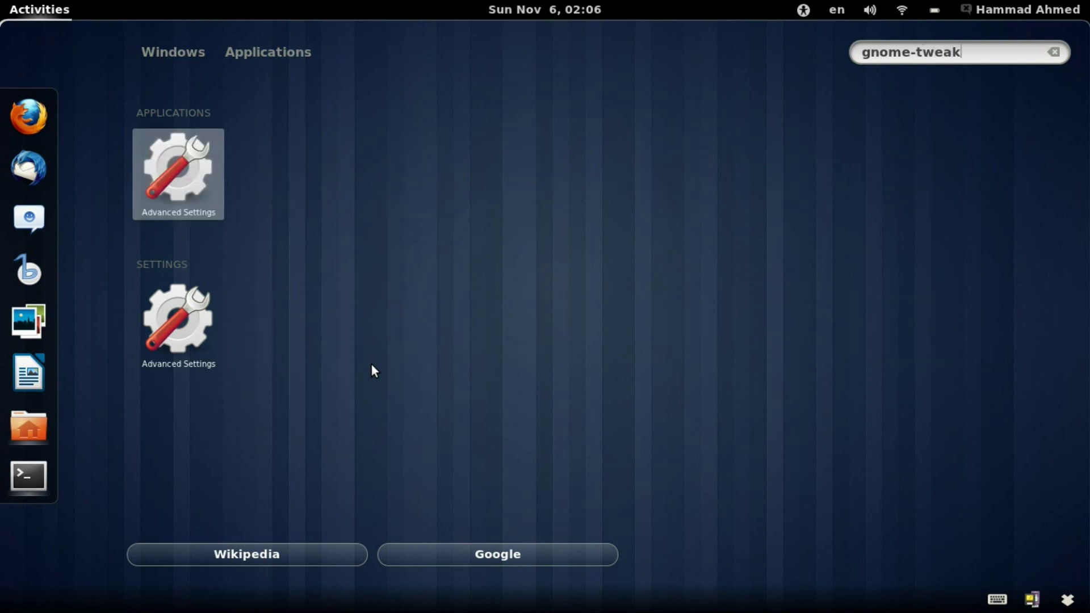
pyautogui.write('-tool')
pyautogui.press('Return')
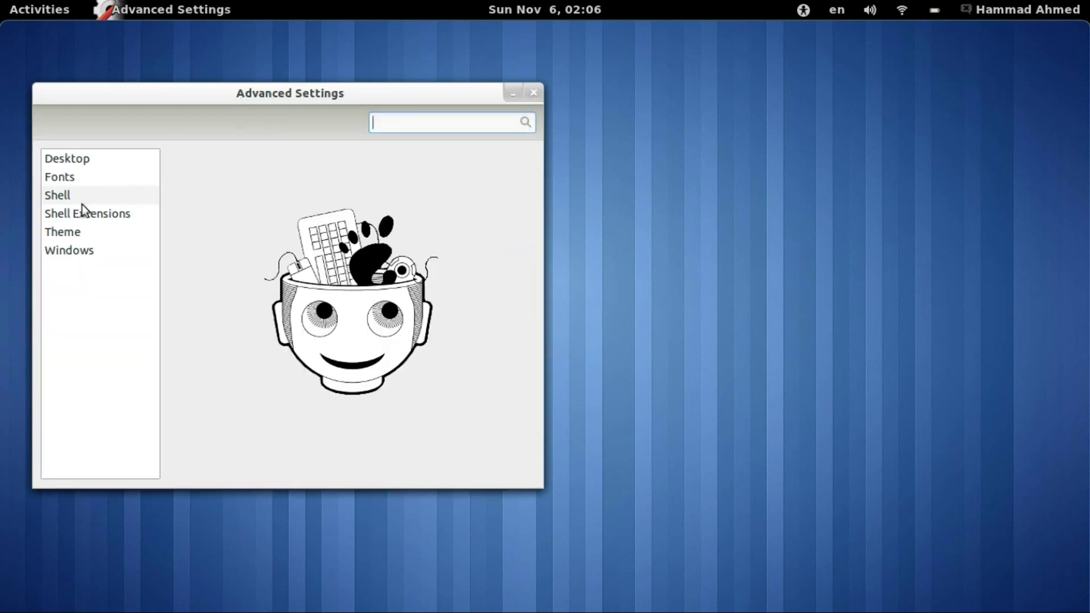
# Show the Theme settings, cancel the Shell theme file chooser, and centre the window
pyautogui.click(76, 233)
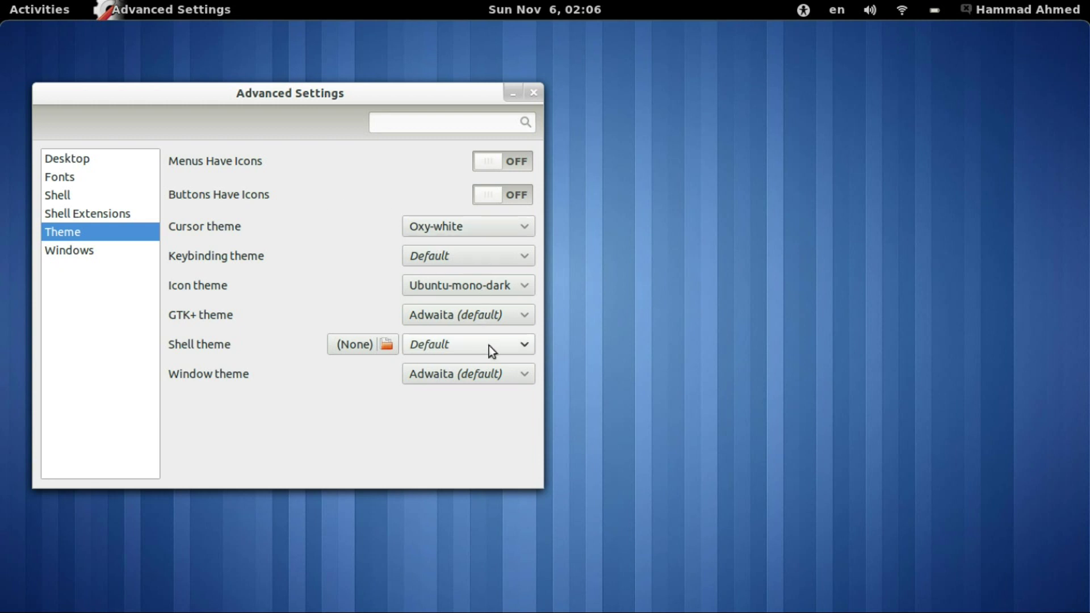
pyautogui.click(388, 346)
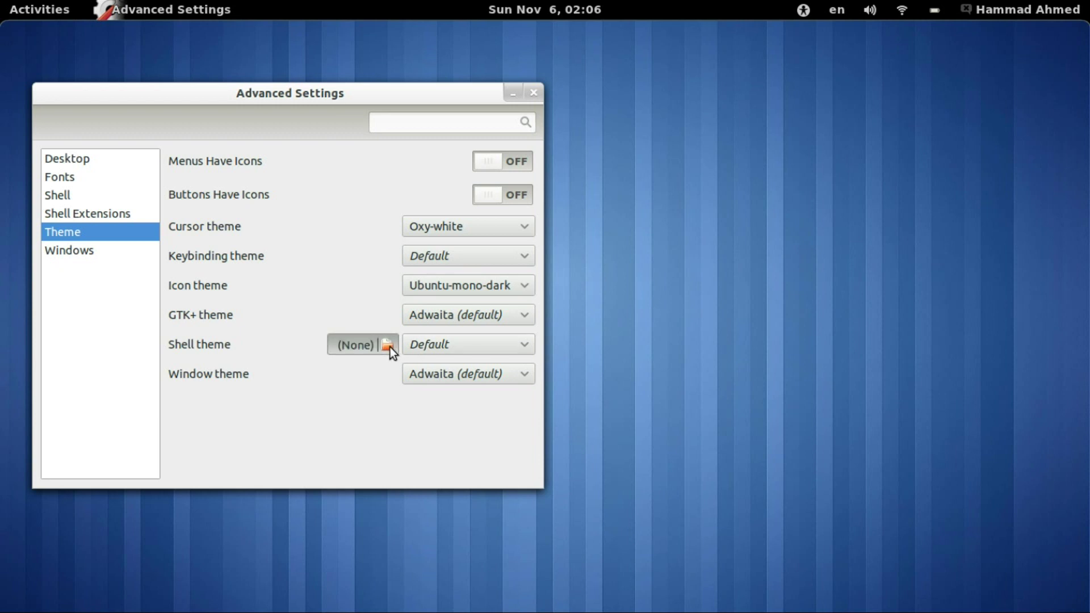
pyautogui.press('Escape')
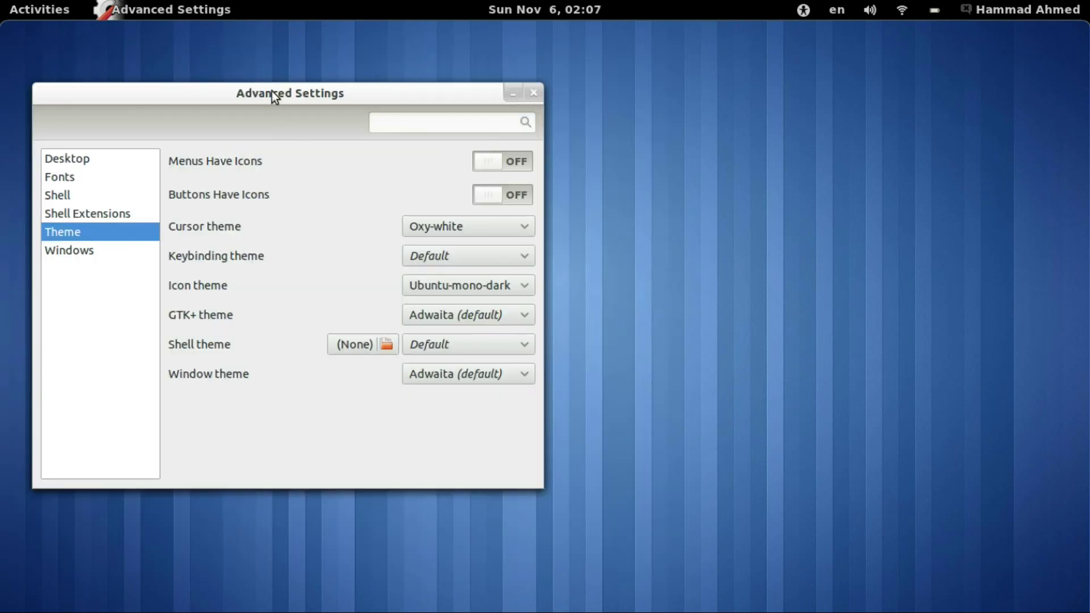
pyautogui.moveTo(271, 91); pyautogui.dragTo(556, 126)
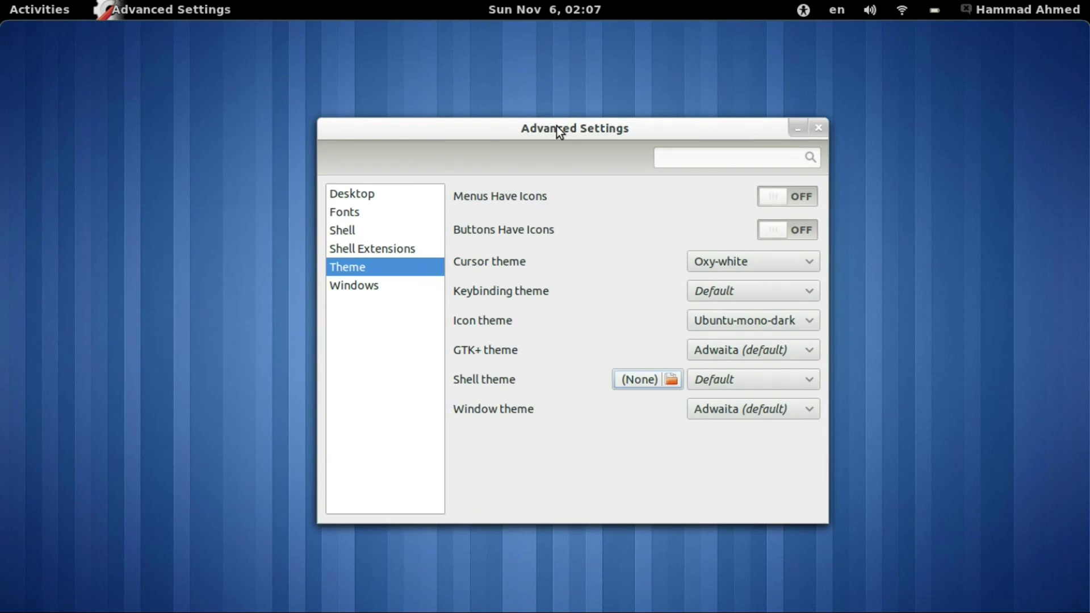
# Set the Shell theme to Ambiance1, close Advanced Settings, and view the restyled Activities overview
pyautogui.click(804, 384)
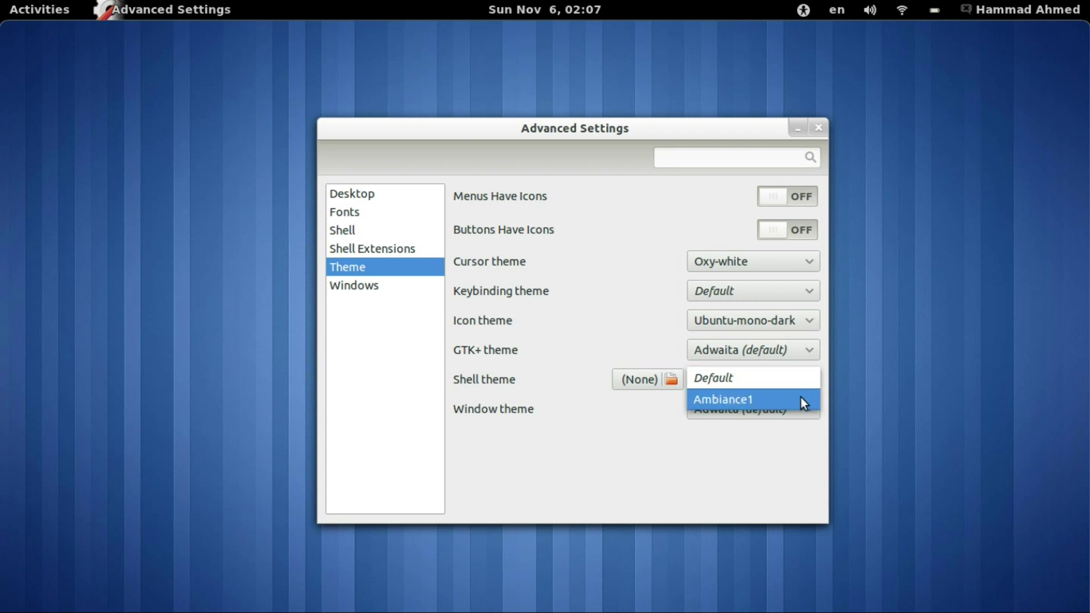
pyautogui.click(802, 399)
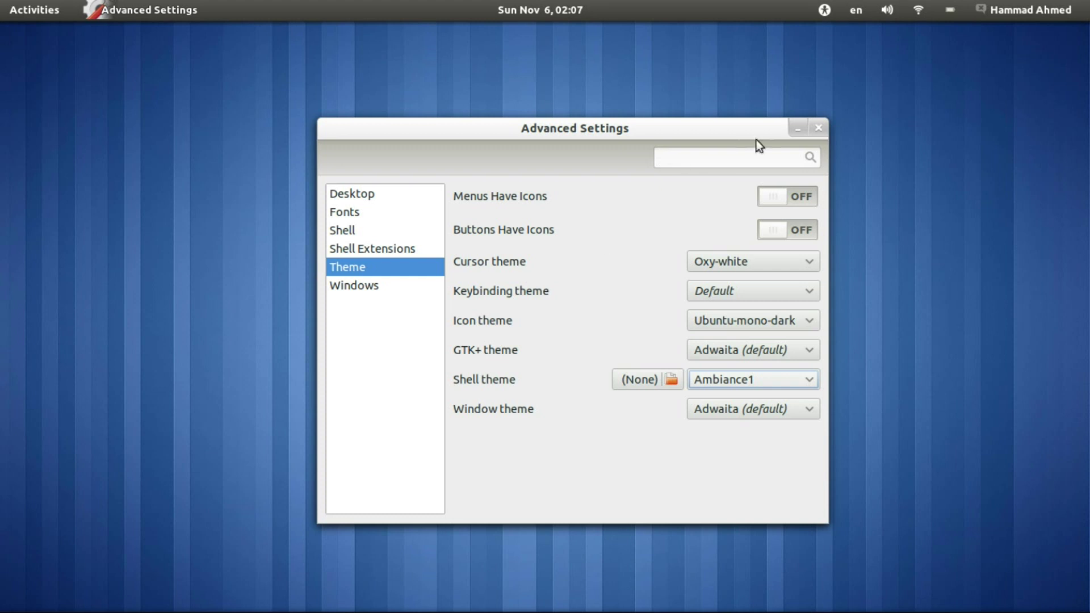
pyautogui.click(818, 130)
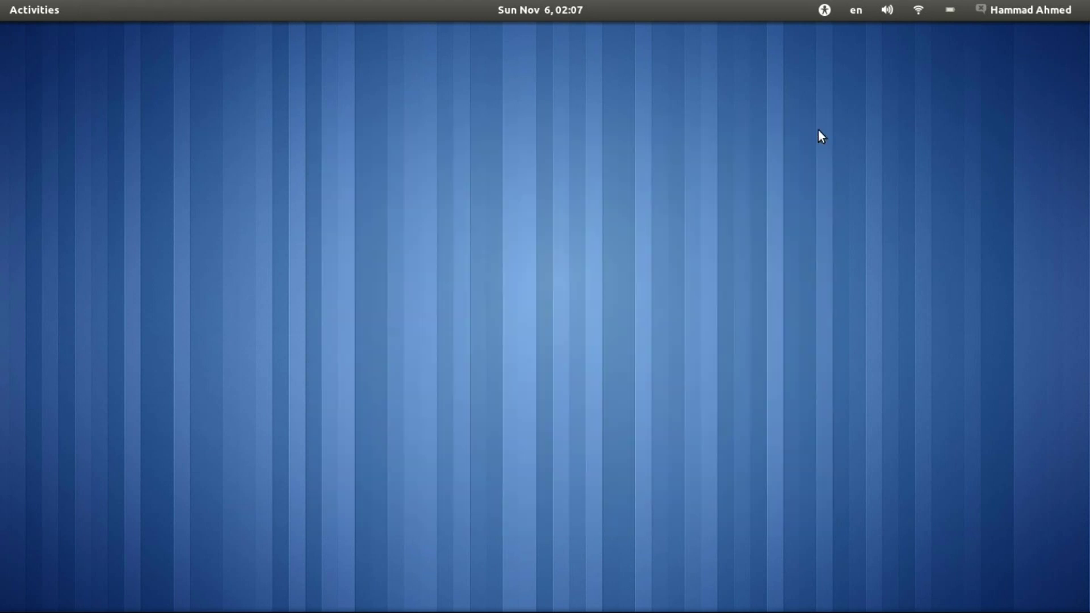
pyautogui.press('super')
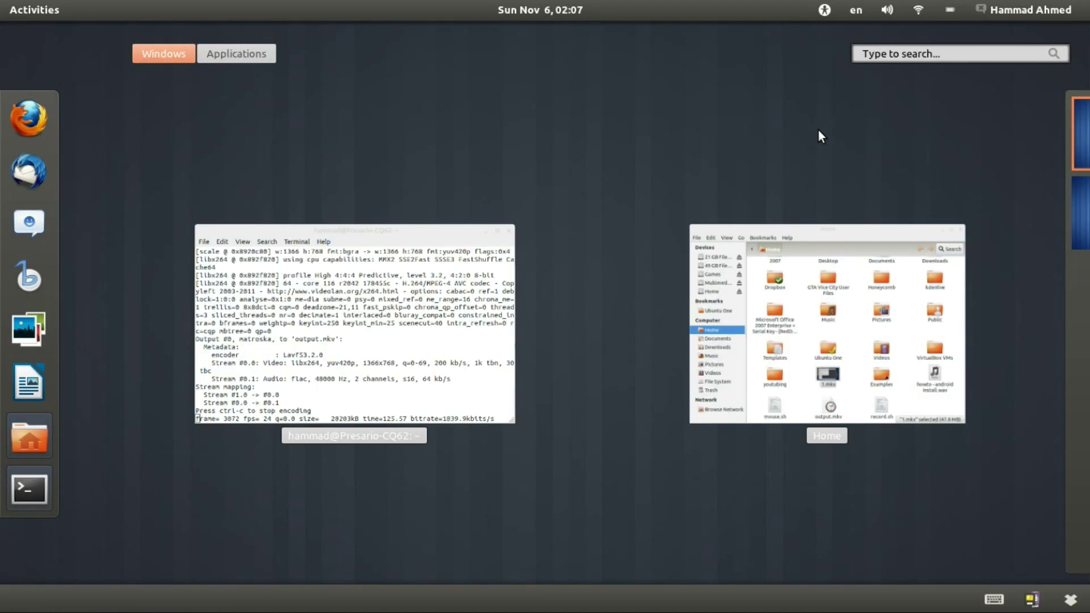